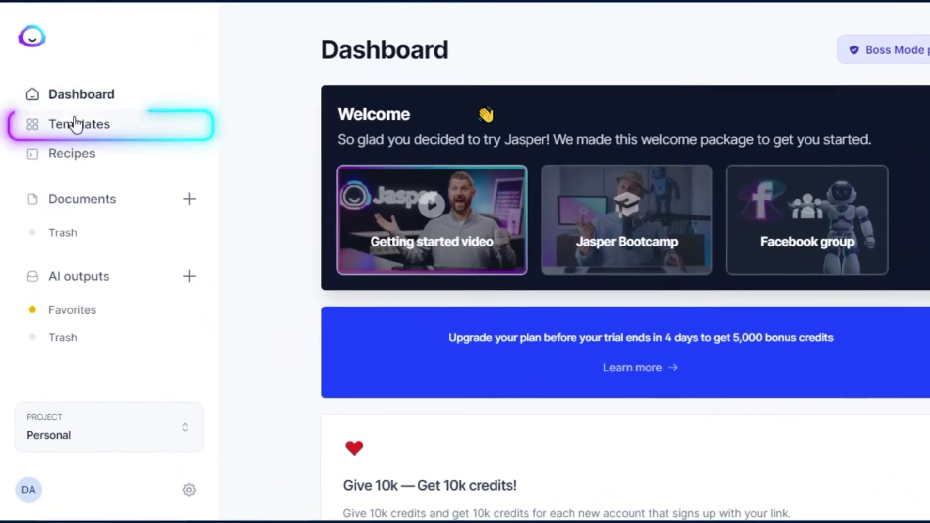
Open the template library and look through the range of available content templates.
left_click(78, 129)
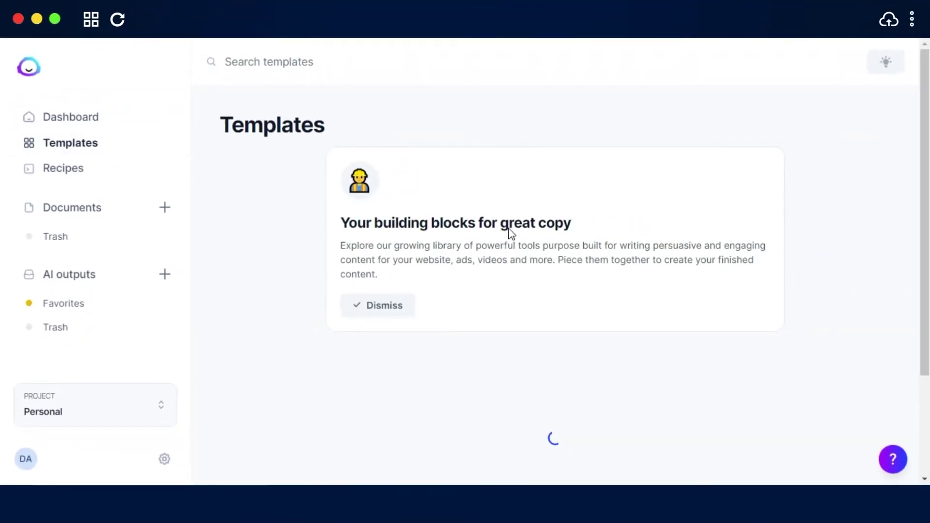
scroll(555, 286, "down", 15)
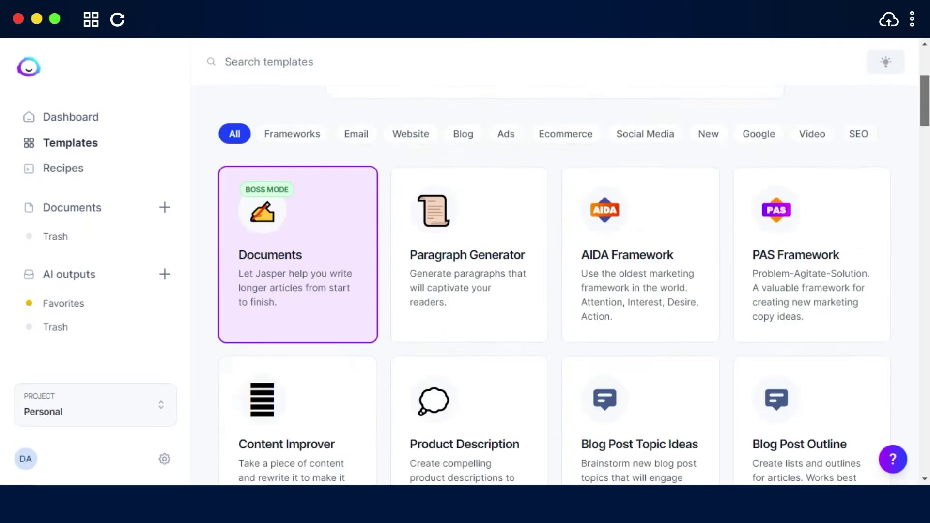
scroll(555, 286, "down", 20)
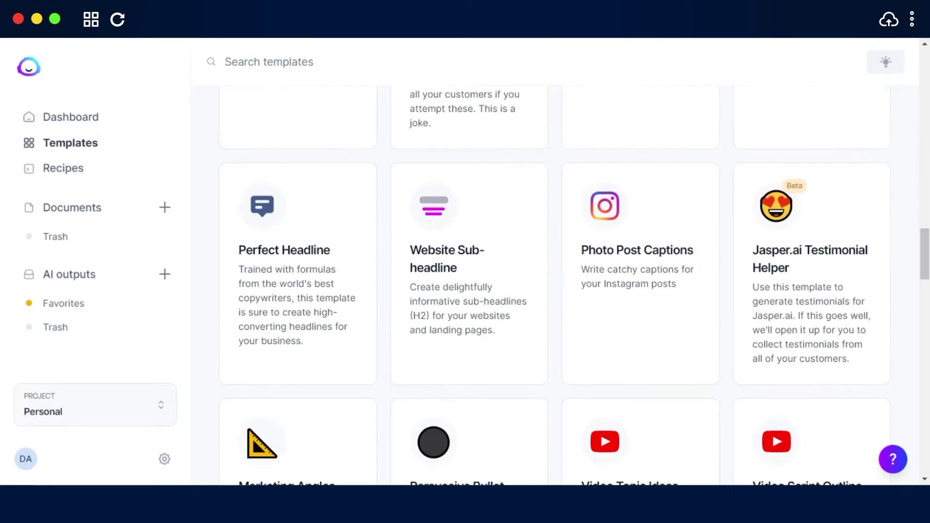
scroll(928, 334, "down", 5)
scroll(928, 334, "up", 20)
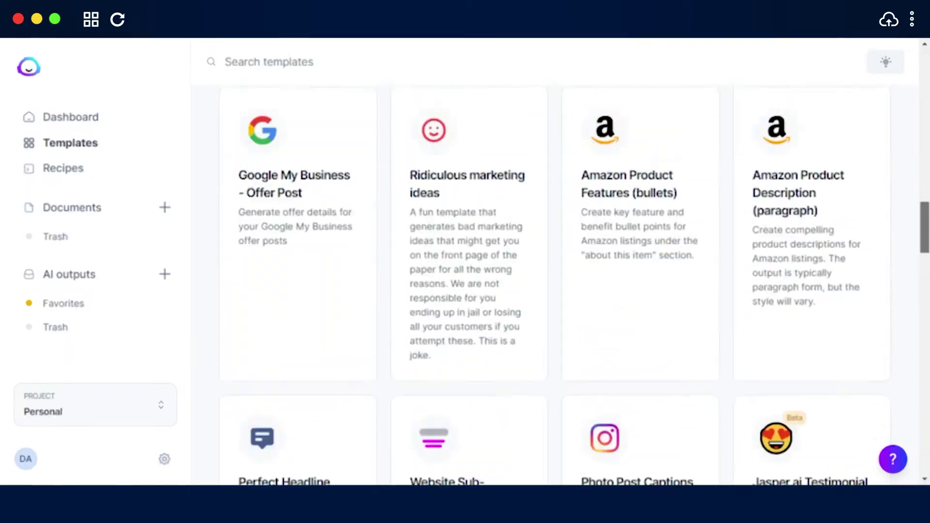
scroll(552, 286, "down", 3)
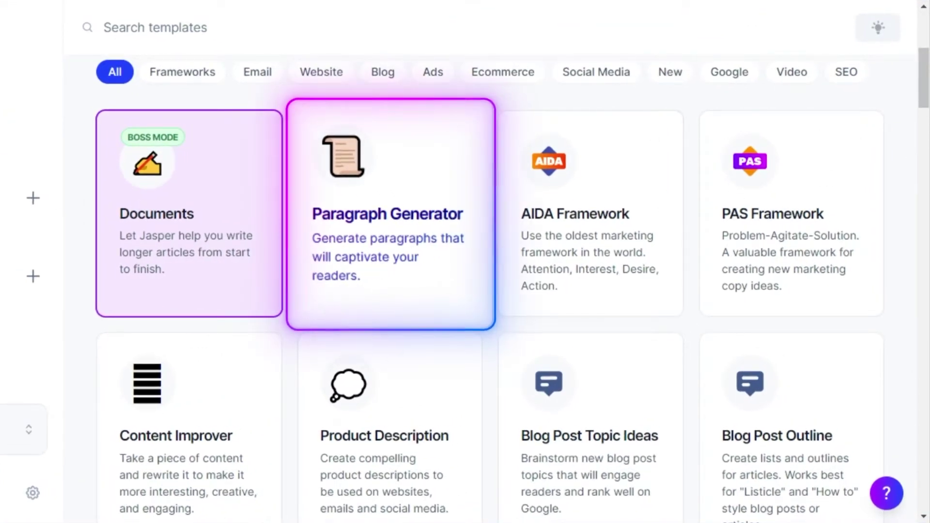
scroll(664, 208, "down", 5)
scroll(513, 288, "up", 3)
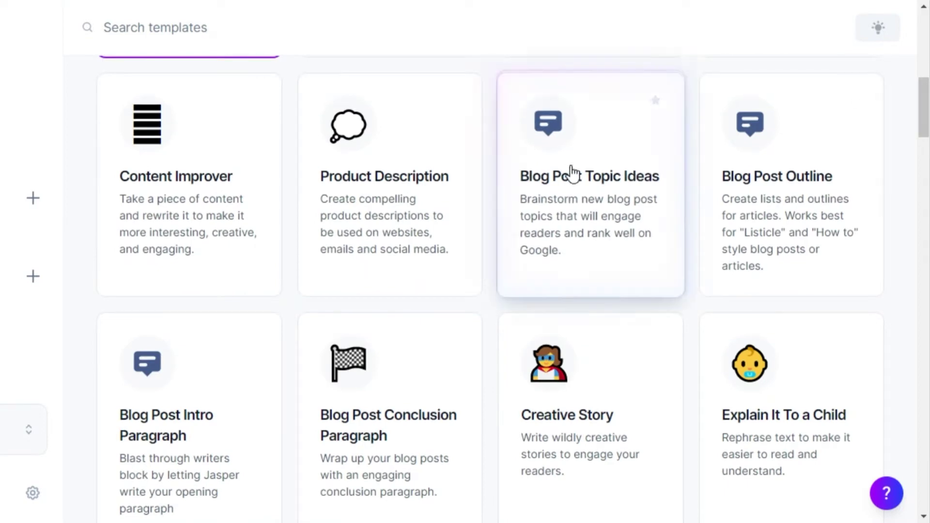
Examine the Blog Post Topic Ideas, Facebook ad and Amazon product templates in the library.
left_click(571, 208)
scroll(573, 208, "down", 10)
scroll(573, 208, "up", 2)
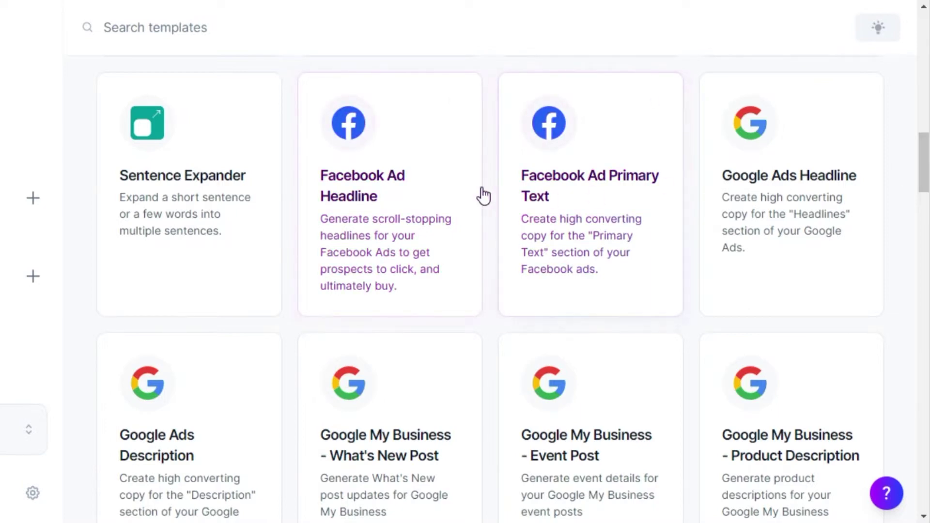
left_click(407, 208)
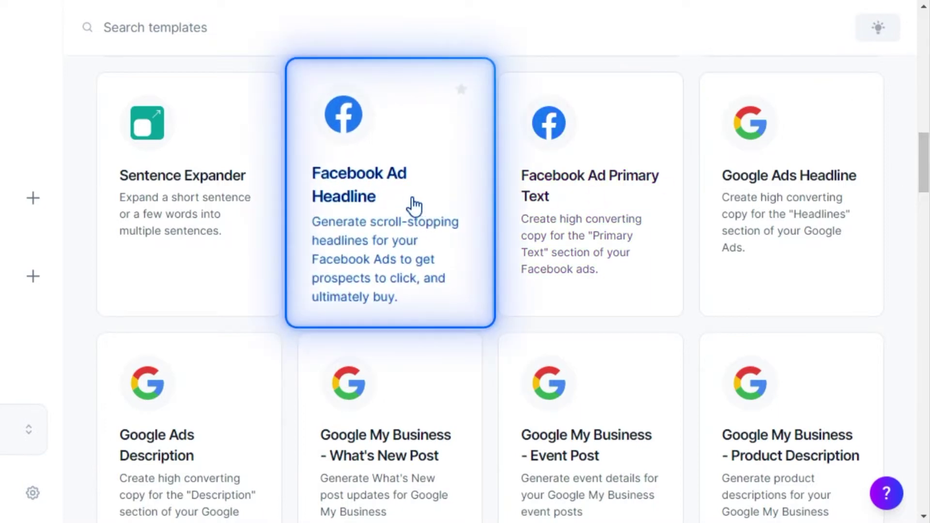
left_click(578, 225)
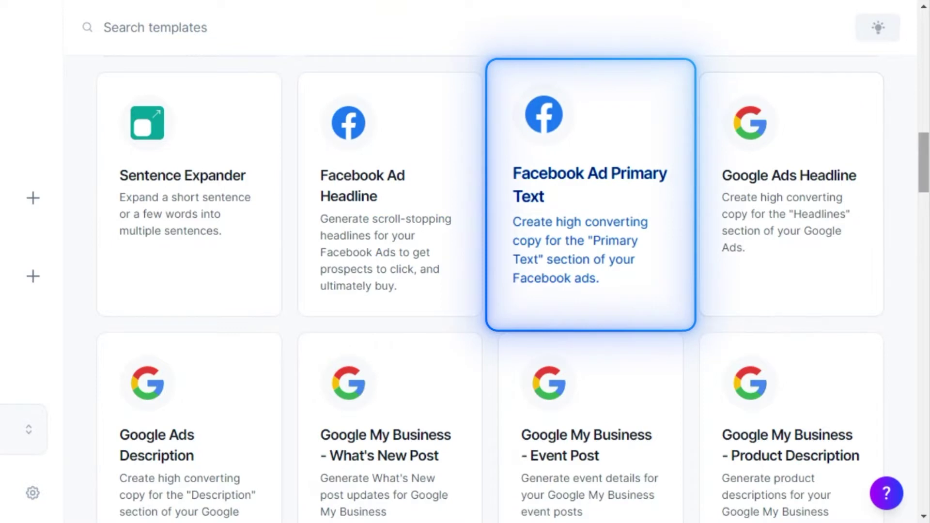
scroll(489, 291, "down", 12)
scroll(490, 291, "up", 4)
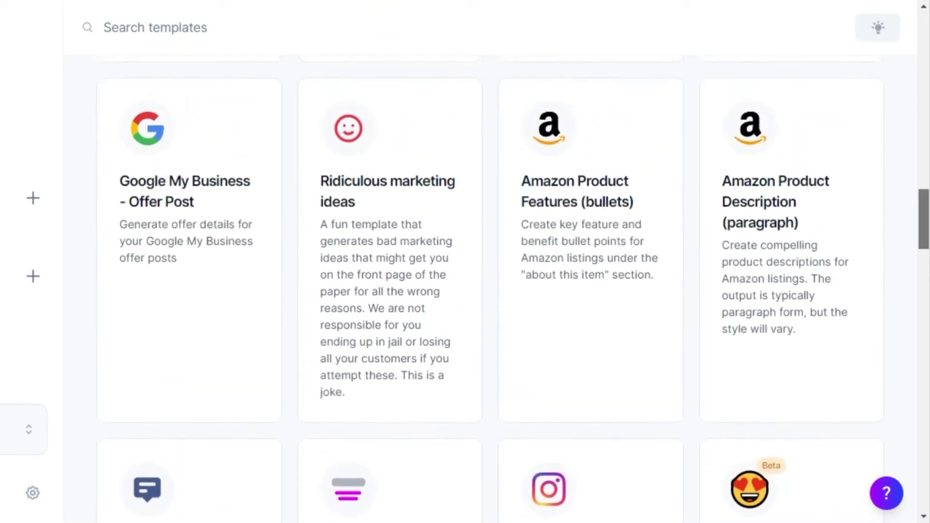
left_click(589, 272)
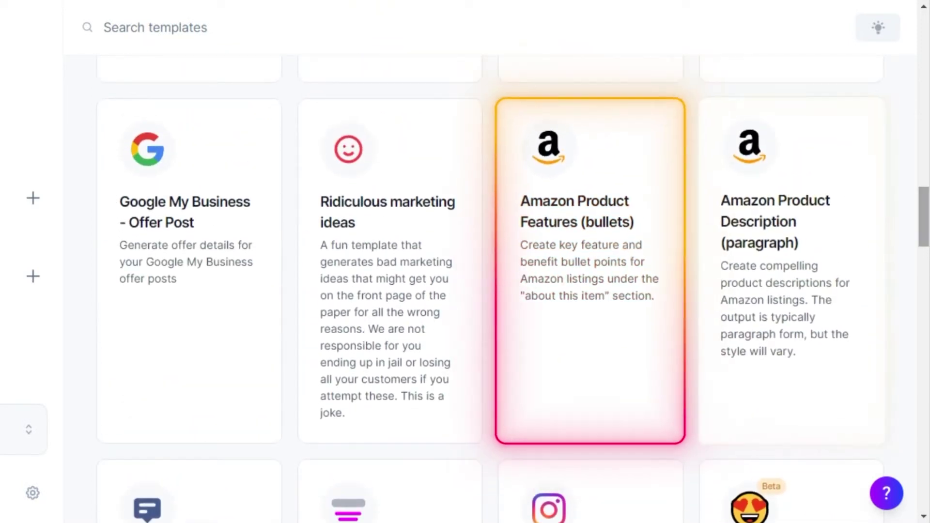
left_click(794, 272)
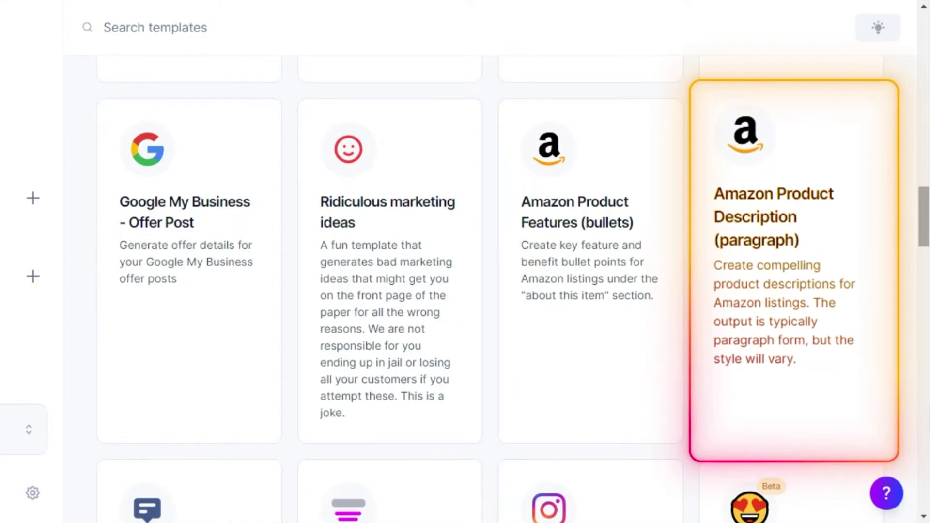
scroll(489, 291, "down", 1)
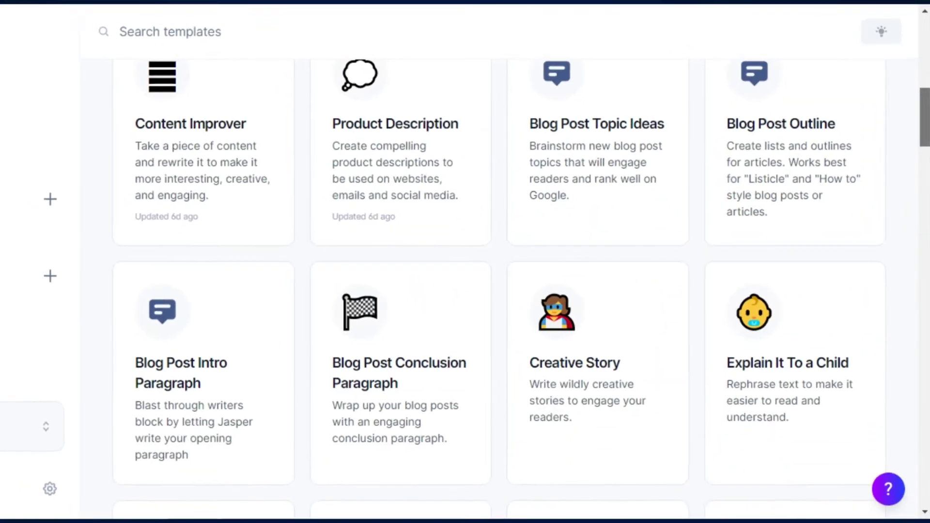
Start a new document from scratch through the Documents template and bring up the Blog Post Topic Ideas form.
scroll(490, 291, "down", 8)
scroll(552, 291, "down", 10)
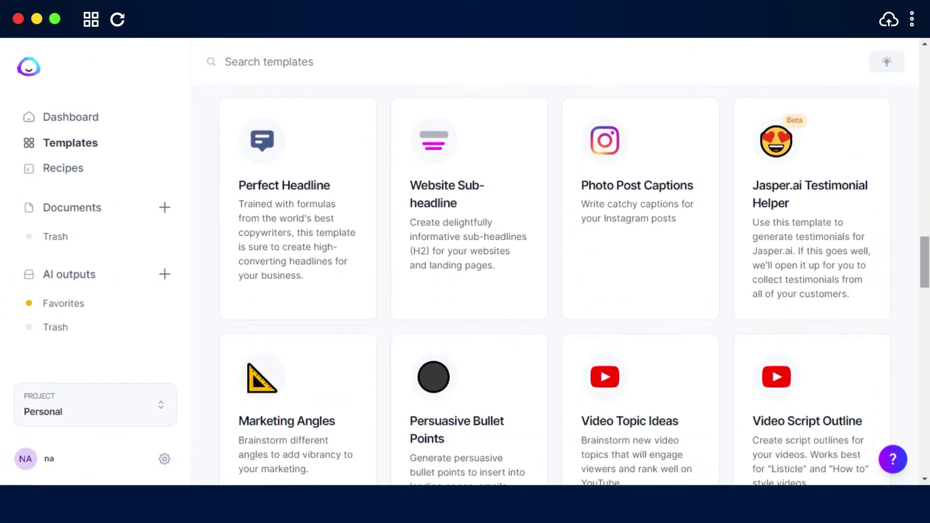
scroll(552, 291, "down", 10)
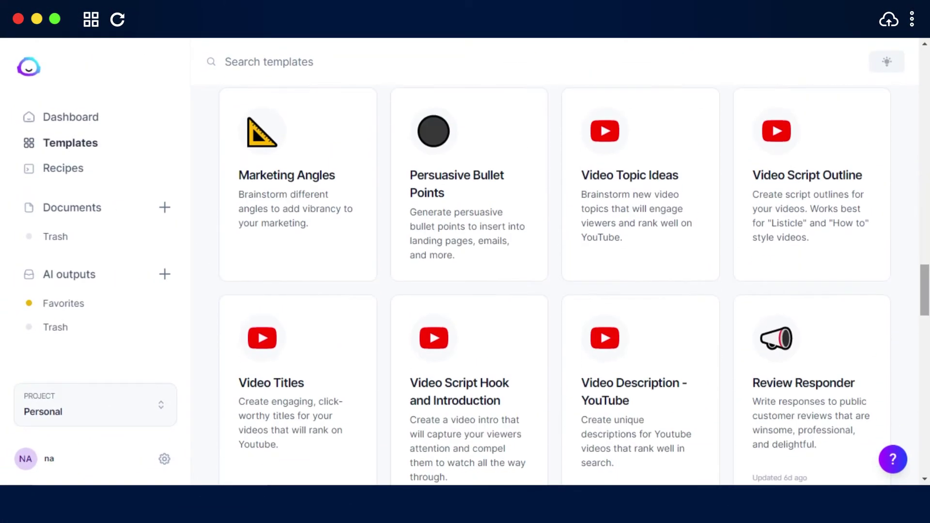
scroll(552, 291, "up", 15)
scroll(552, 291, "up", 15)
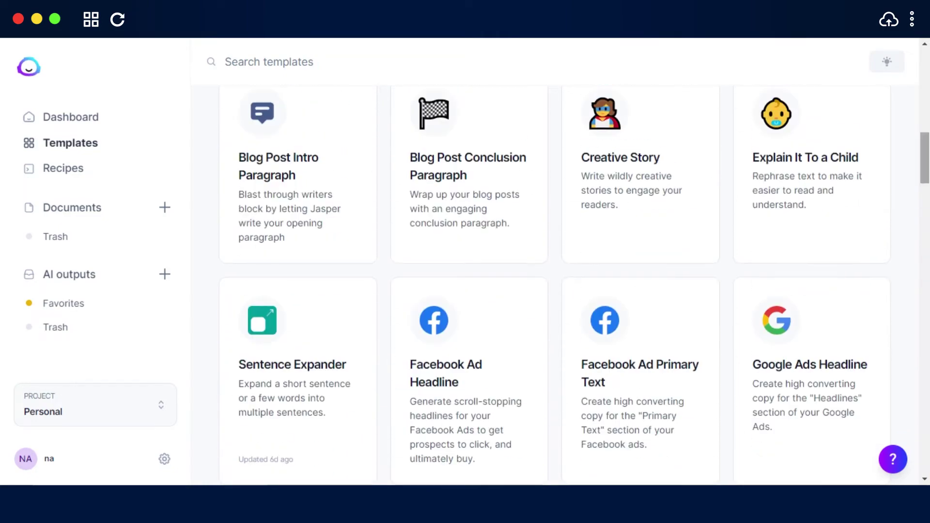
scroll(553, 291, "up", 3)
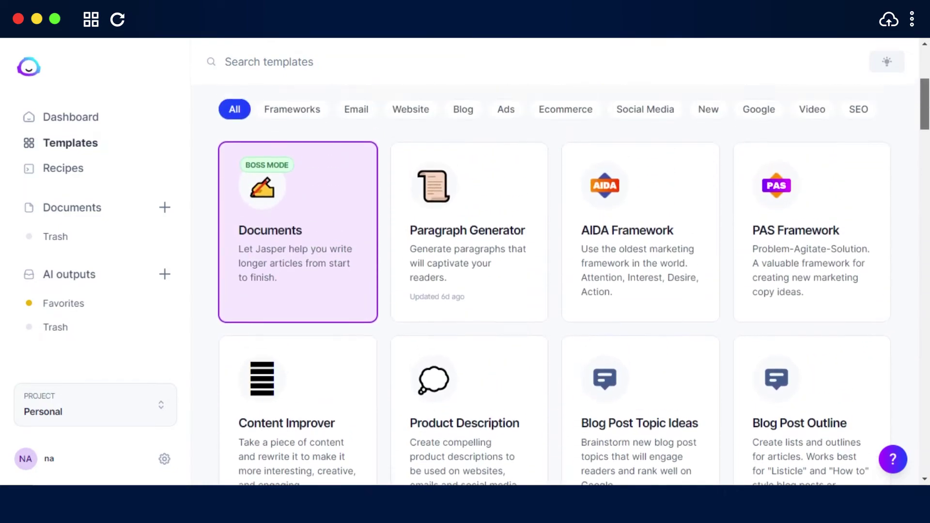
scroll(552, 291, "down", 2)
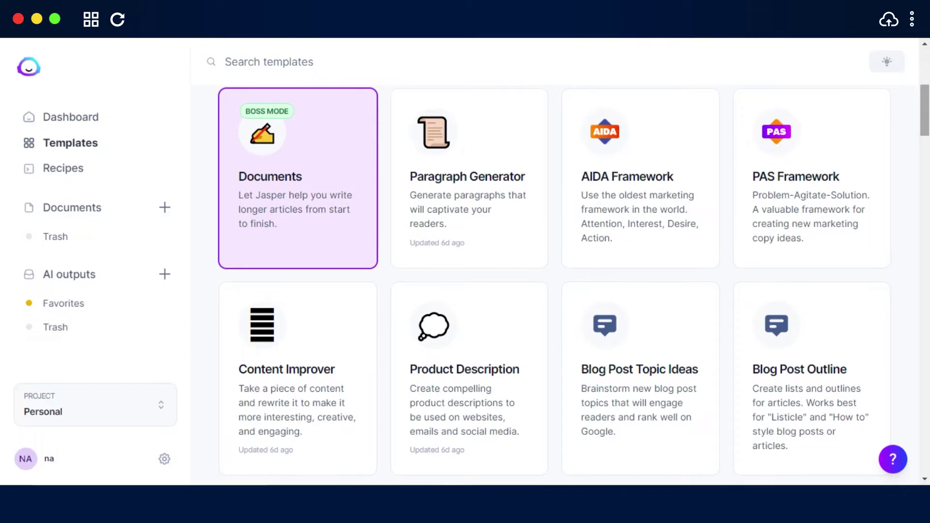
left_click(301, 170)
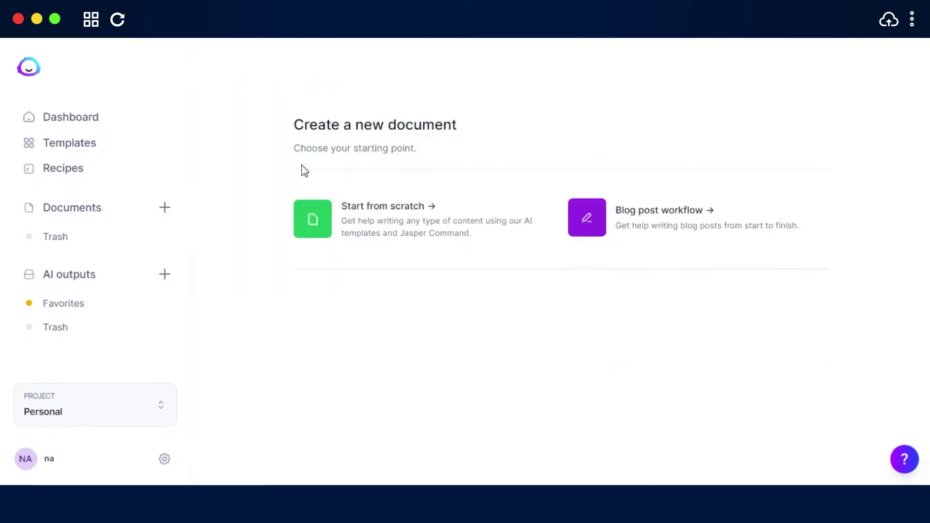
left_click(358, 230)
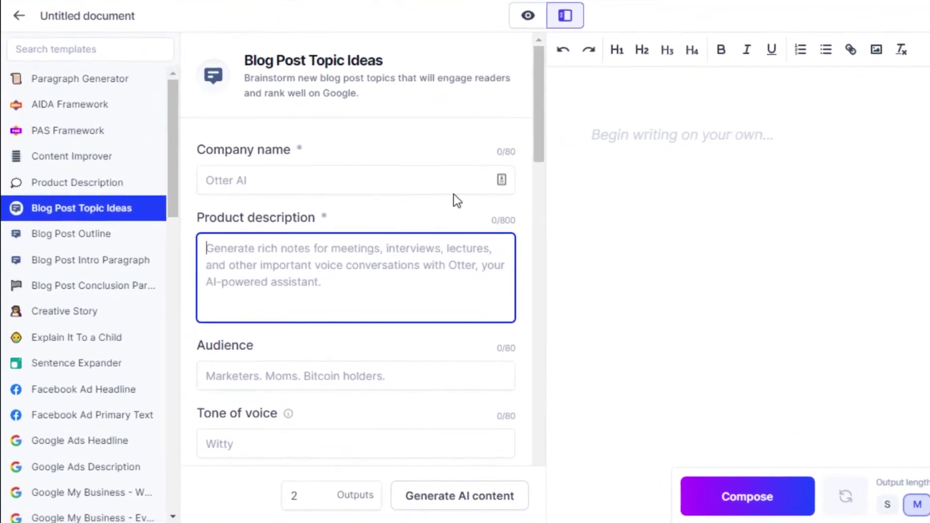
Enter "jasper Ai" as the company name in the Blog Post Topic Ideas form.
mouse_move(537, 109)
left_mouse_down()
mouse_move(538, 253)
mouse_move(538, 95)
left_mouse_up()
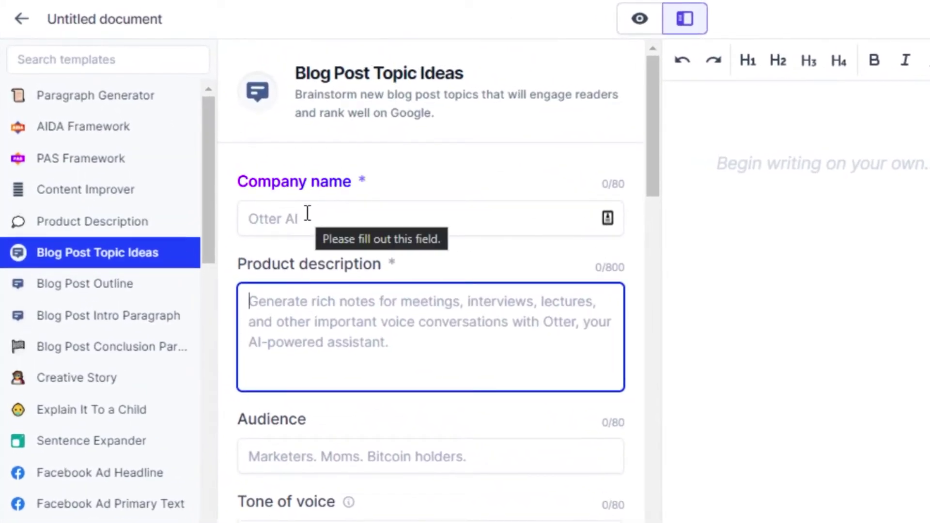
left_click(314, 217)
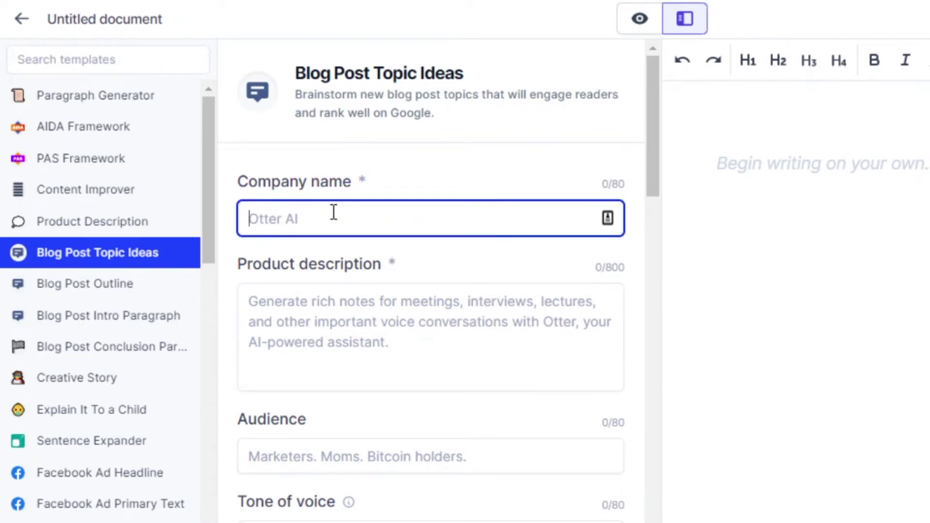
type("jasper")
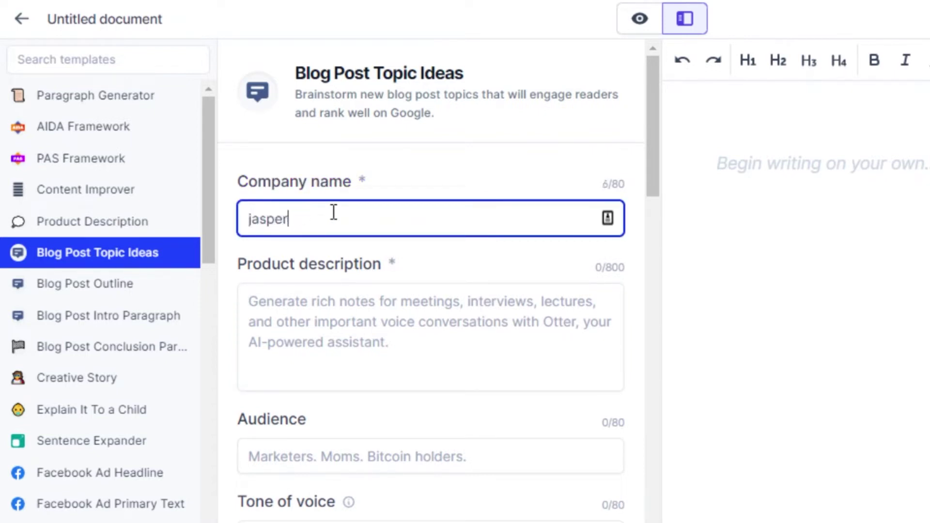
type(" Ai")
Fill in the product description, presenting Jasper Ai as a copywriting tool using artificial intelligence, machine learning and GPT-3 for blog, social media and website content.
left_click_drag(652, 131, 652, 155)
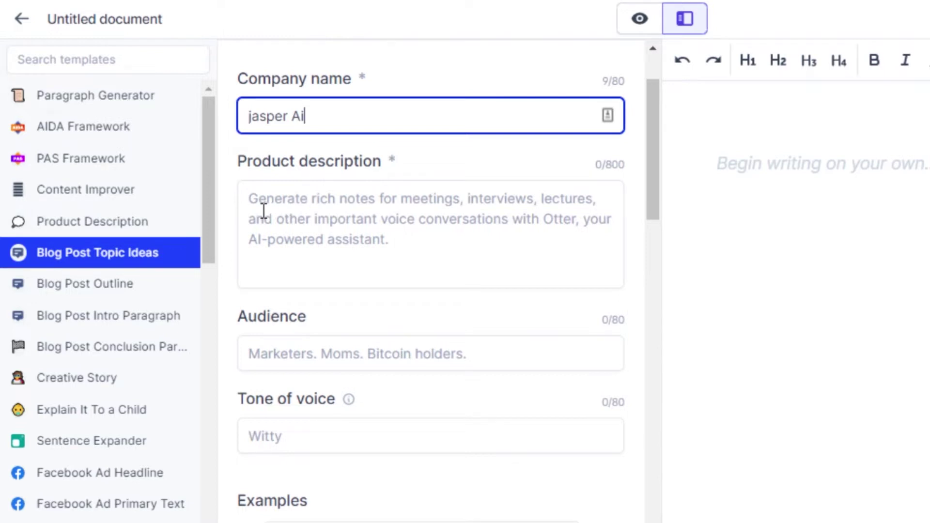
left_click(252, 201)
type("Jasper Ai is copywriting tool harnessing the power of artificial intelligence, machine learning, and GPT-3. Artificial intelligence makes it fast & easy to create content for your blog, social media, website, and more!")
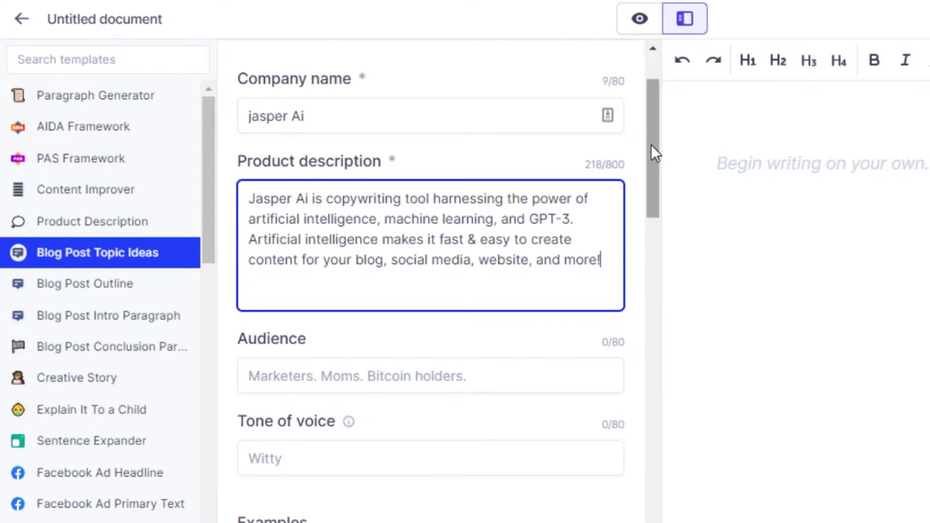
Set the audience to "bloggers, content writers, marketers".
left_click_drag(654, 158, 655, 203)
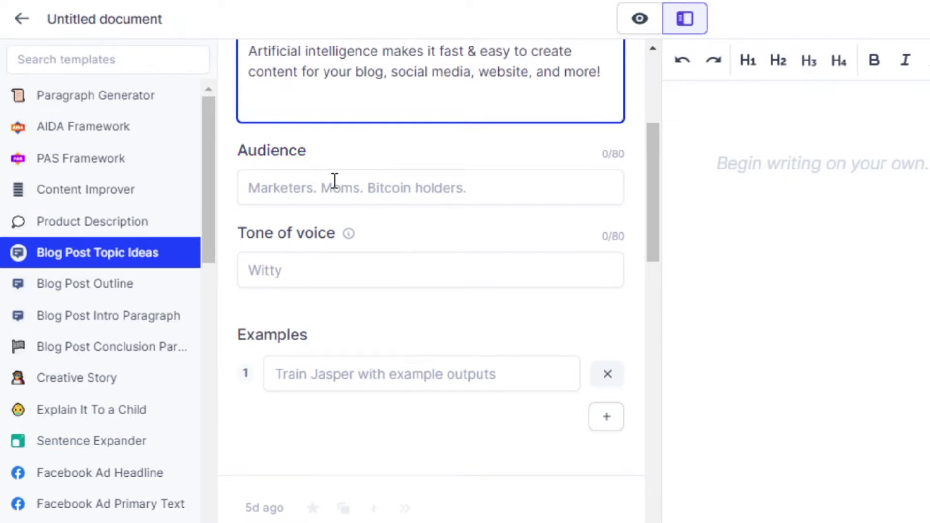
left_click(387, 186)
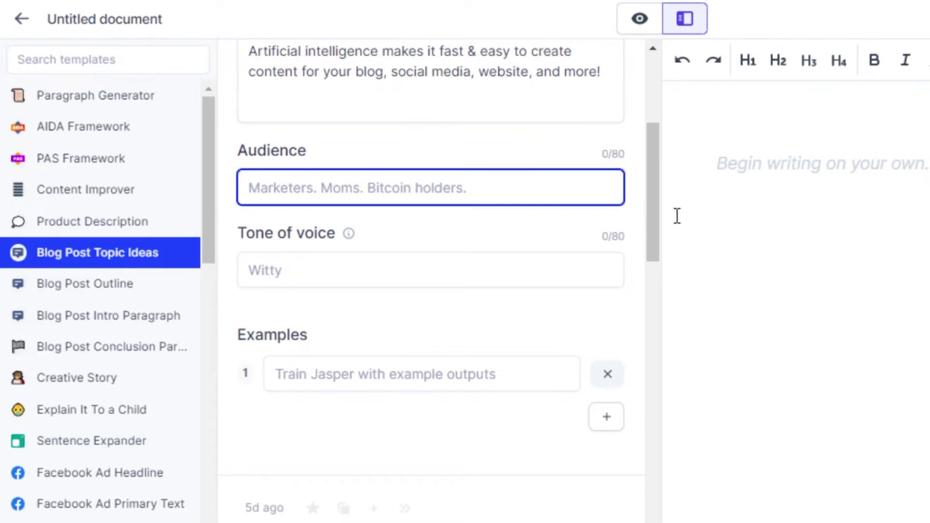
mouse_move(656, 218)
left_mouse_down()
mouse_move(649, 181)
mouse_move(652, 210)
left_mouse_up()
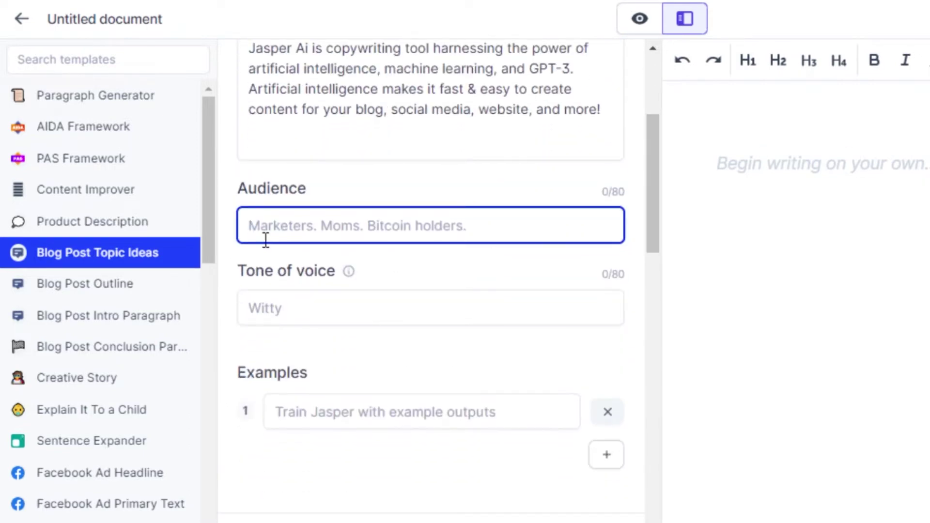
type("bloggers, content writers, marketers")
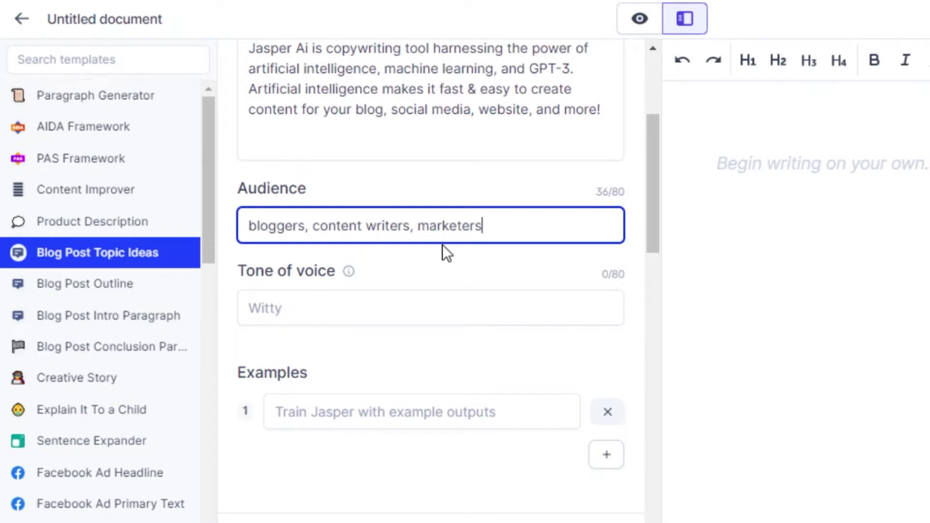
Set the tone of voice to "convincing" for the blog topic ideas.
left_click(398, 316)
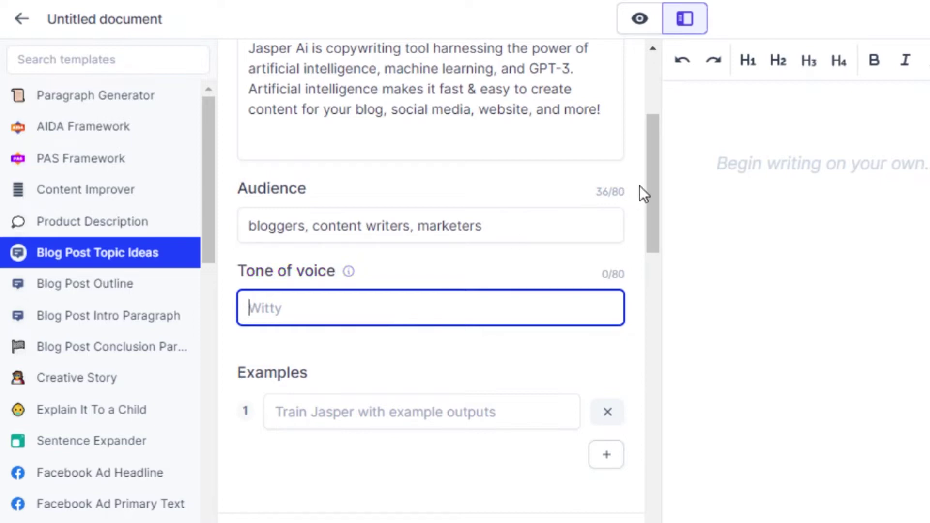
mouse_move(644, 185)
left_mouse_down()
mouse_move(649, 165)
mouse_move(646, 197)
left_mouse_up()
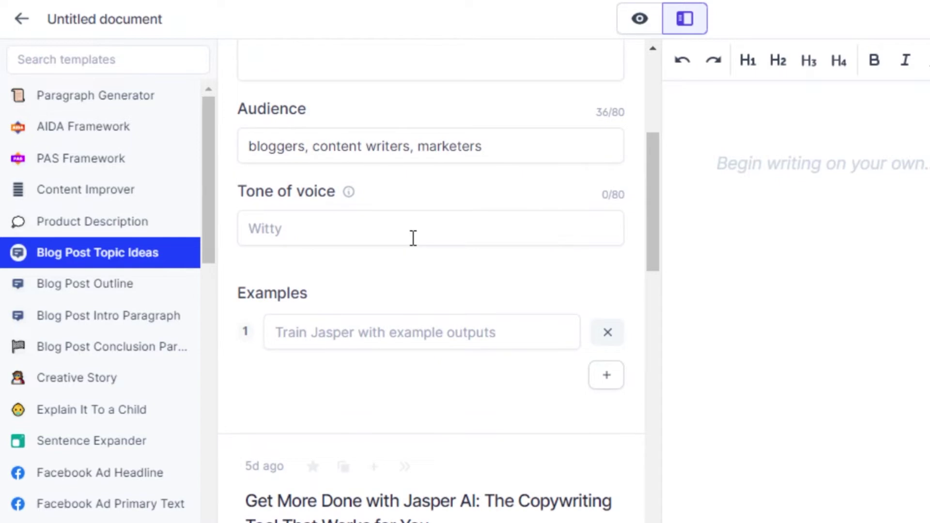
left_click_drag(651, 210, 651, 133)
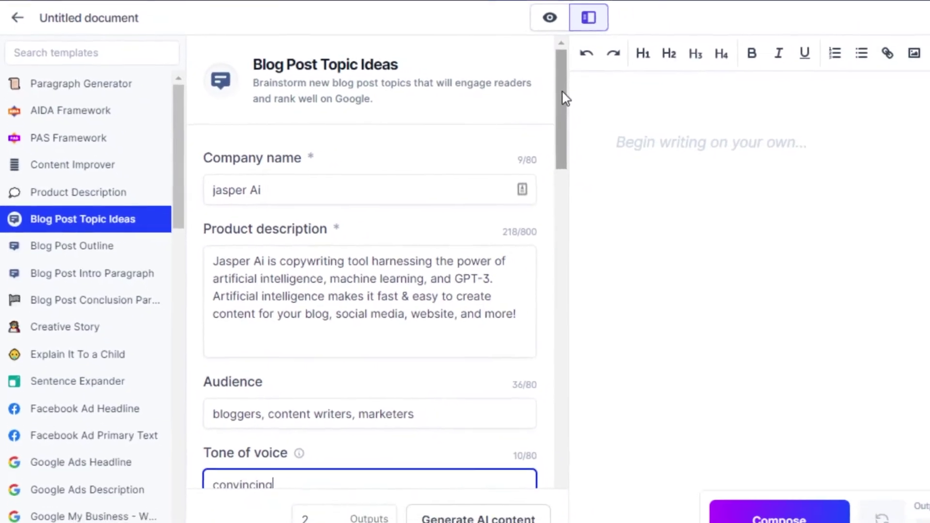
Generate AI content from the completed form with the number of outputs at 2.
scroll(242, 396, "down", 3)
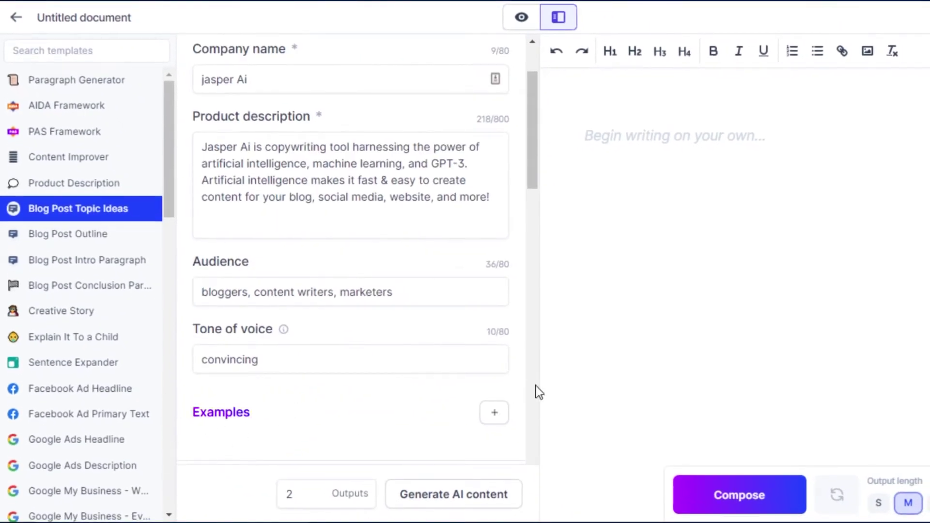
left_click(295, 504)
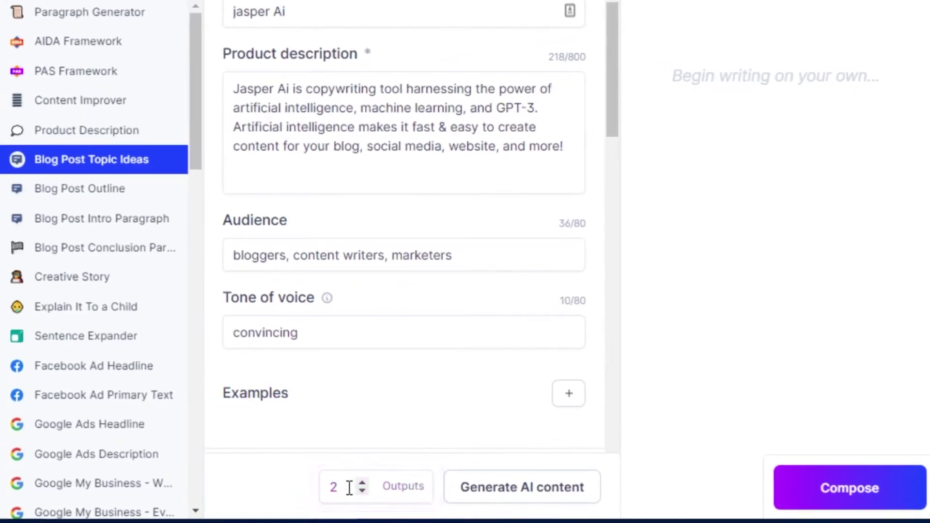
left_click(523, 489)
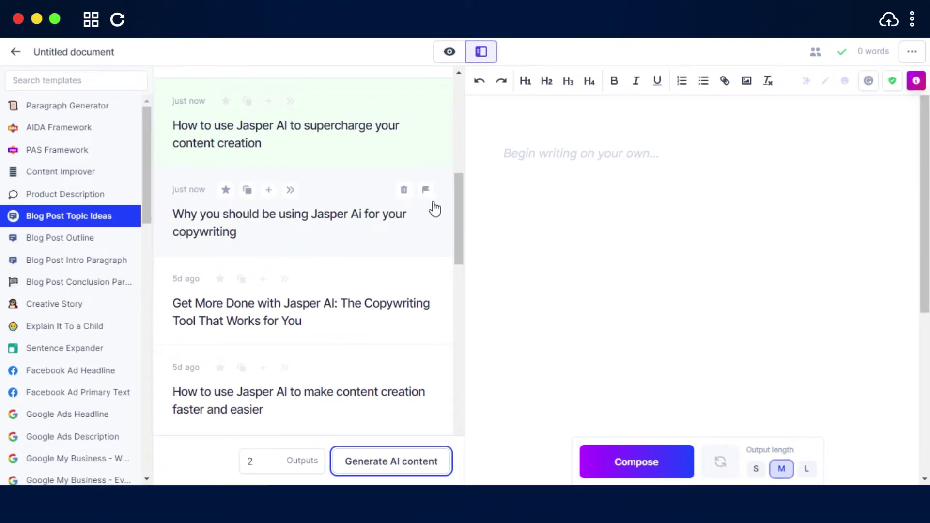
Copy the generated topic idea "Why you should be using Jasper Ai for your copywriting" into the empty document.
mouse_move(456, 214)
left_mouse_down()
mouse_move(455, 205)
mouse_move(458, 266)
mouse_move(458, 177)
mouse_move(456, 208)
left_mouse_up()
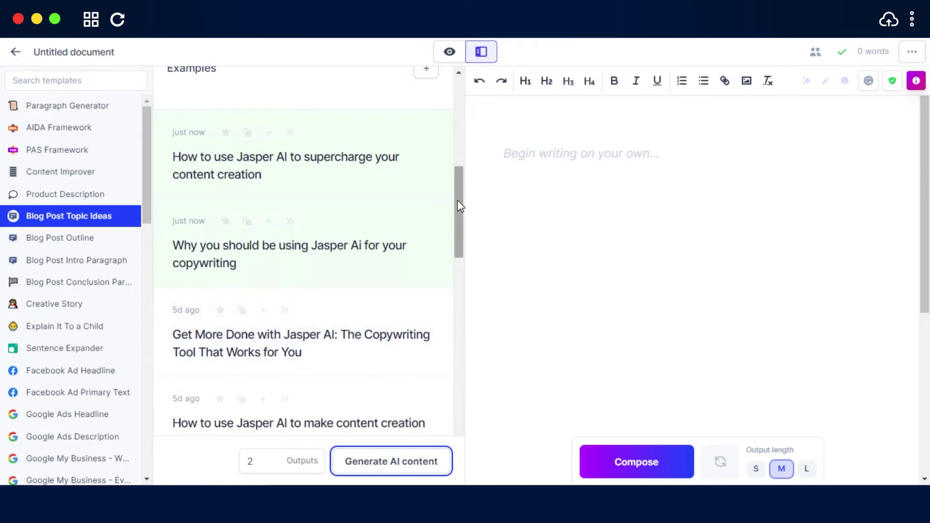
mouse_move(458, 200)
left_mouse_down()
mouse_move(456, 309)
mouse_move(450, 193)
mouse_move(450, 216)
left_mouse_up()
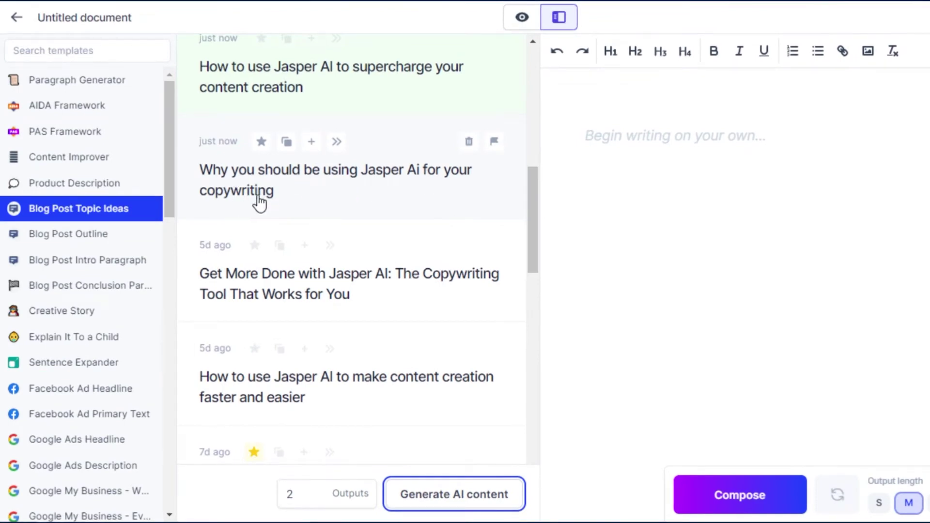
left_click(287, 142)
left_click(650, 117)
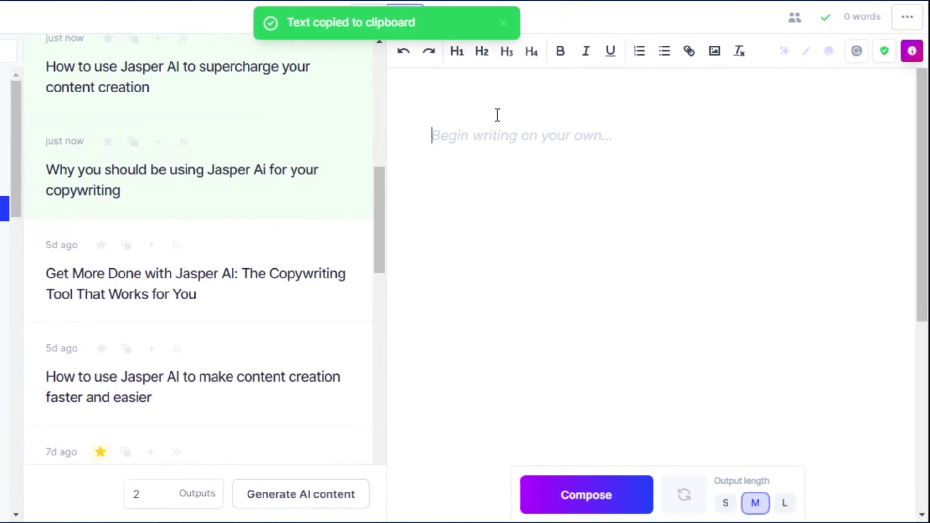
right_click(651, 117)
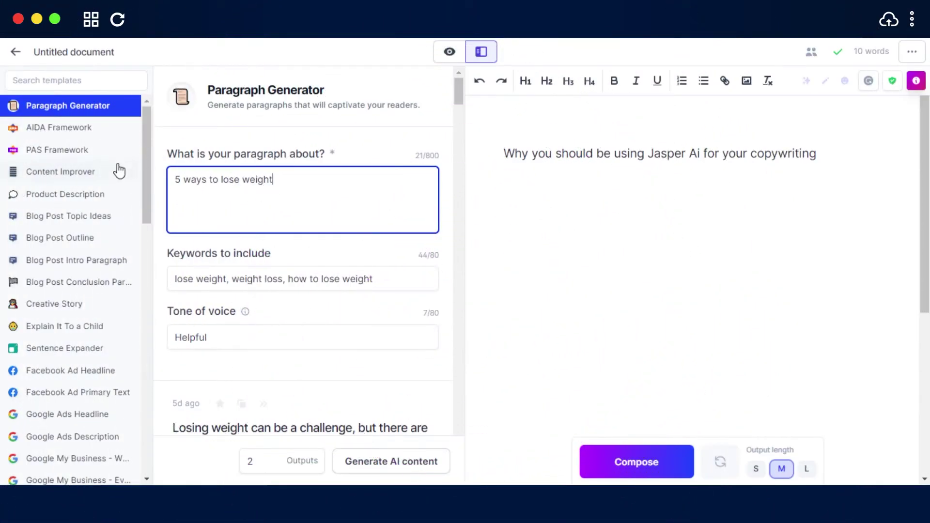
Generate 2 Paragraph Generator outputs about "5 ways to lose weight" with the filled-in keywords and Helpful tone.
left_click_drag(154, 130, 173, 83)
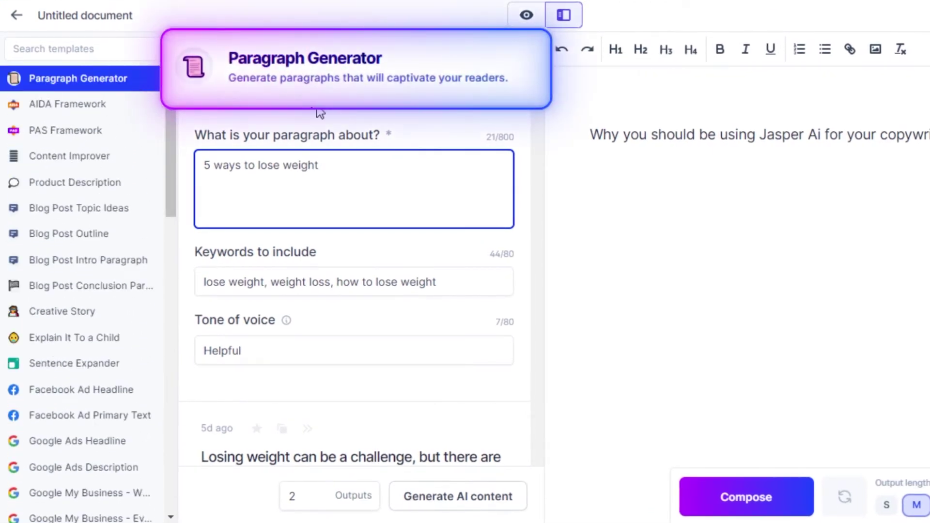
mouse_move(539, 61)
left_mouse_down()
mouse_move(540, 83)
mouse_move(539, 55)
left_mouse_up()
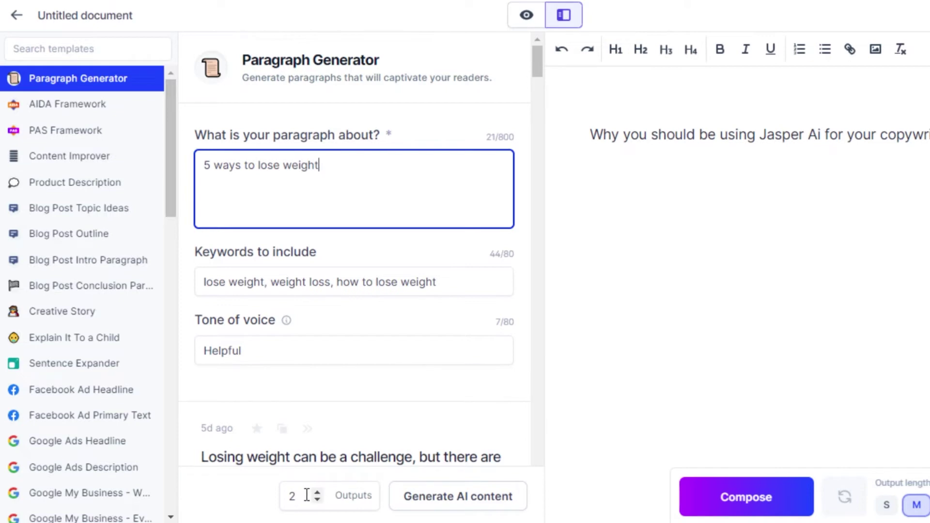
left_click(449, 495)
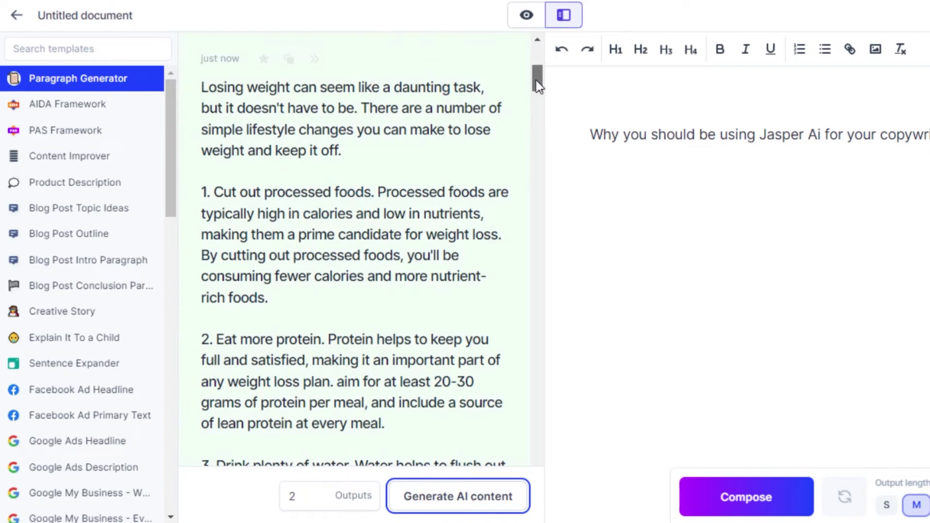
Copy the first newly generated weight-loss text into the document below the copywriting title.
mouse_move(535, 80)
left_mouse_down()
mouse_move(536, 133)
mouse_move(538, 69)
left_mouse_up()
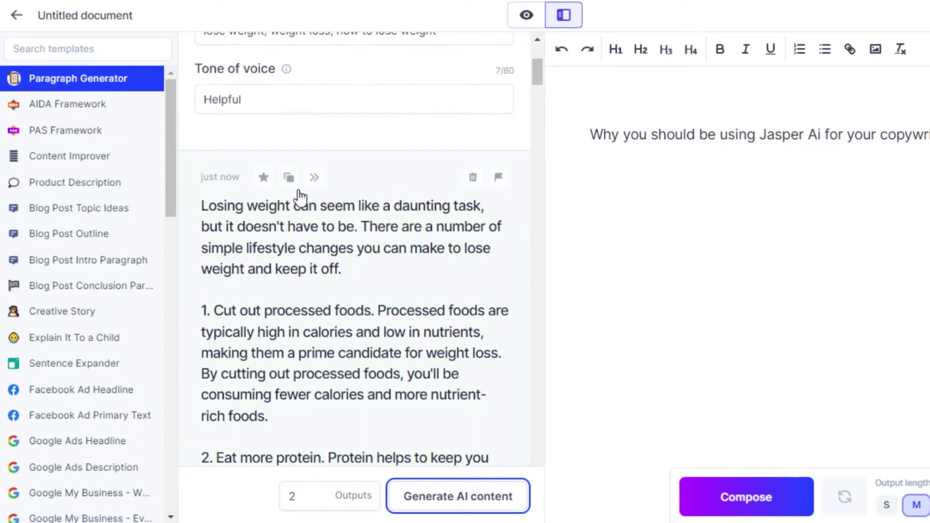
left_click(288, 179)
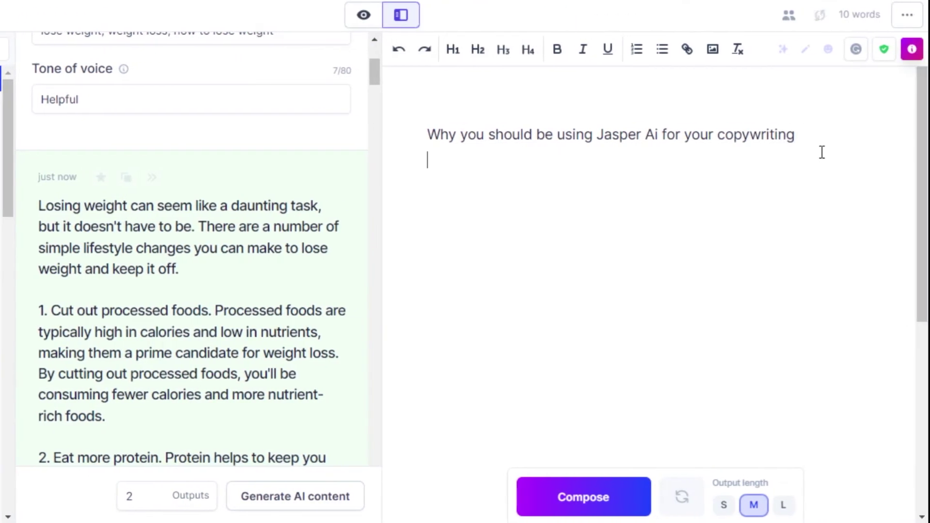
key("ctrl+v")
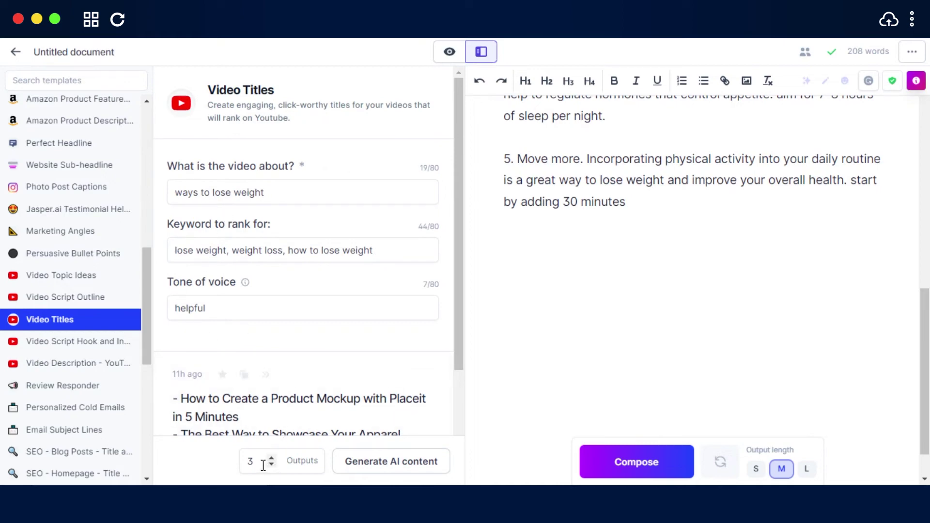
Generate 3 Video Titles outputs about "ways to lose weight" and copy the first set of titles to the end of the document.
left_click(371, 462)
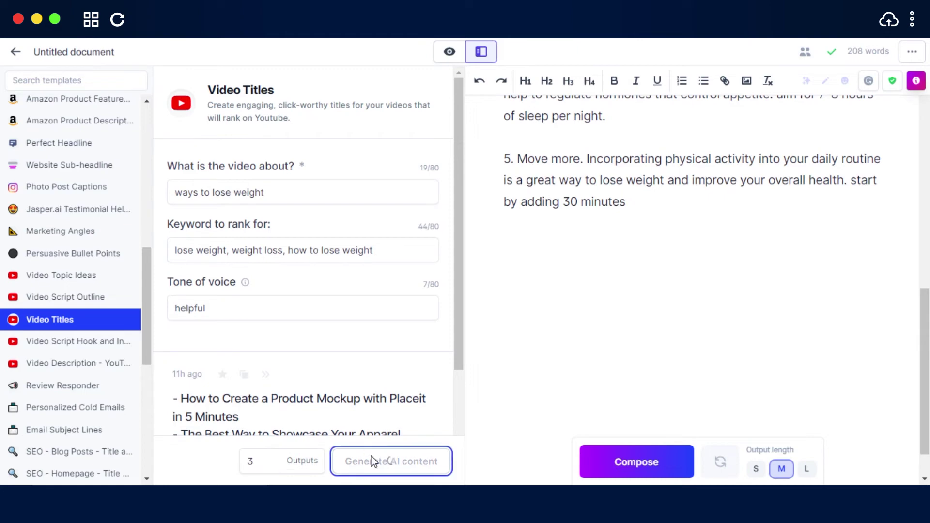
left_click_drag(460, 135, 455, 205)
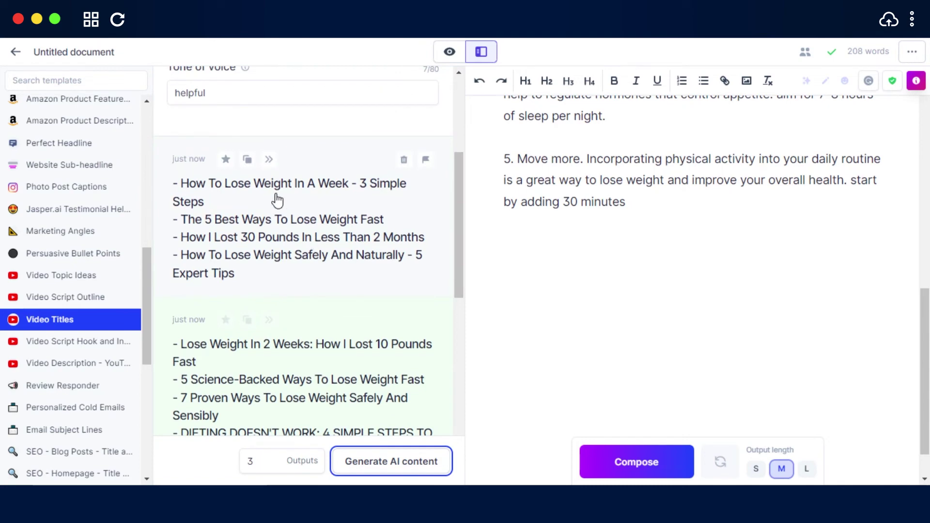
left_click(247, 159)
left_click(684, 320)
key("ctrl+v")
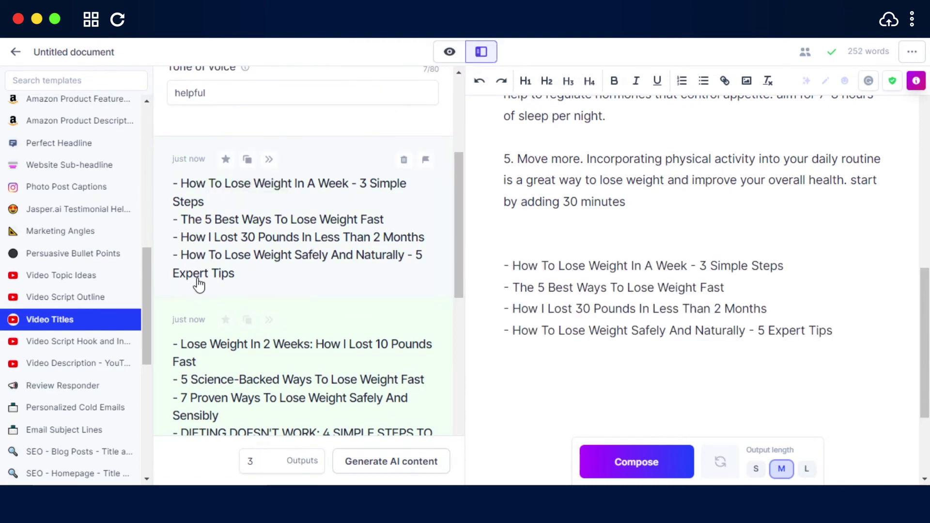
left_click_drag(150, 342, 149, 214)
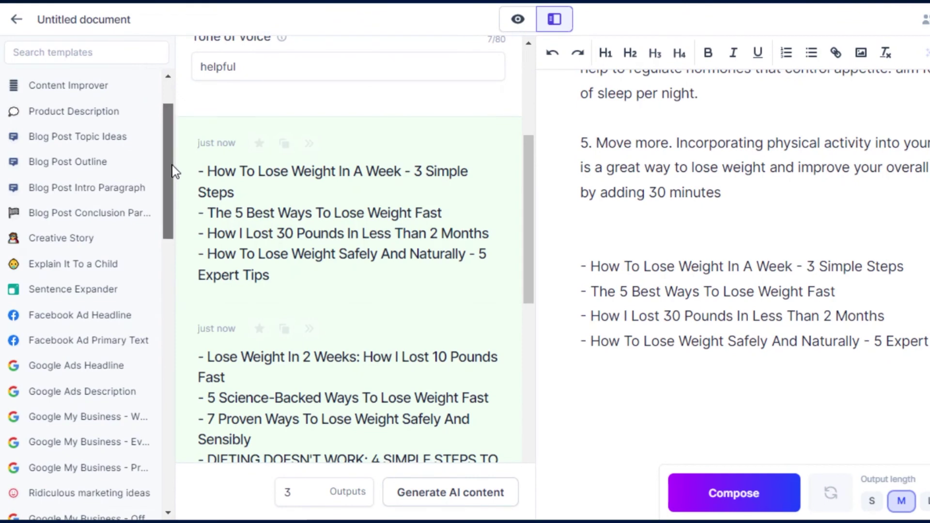
left_click_drag(170, 176, 164, 142)
scroll(520, 104, "up", 5)
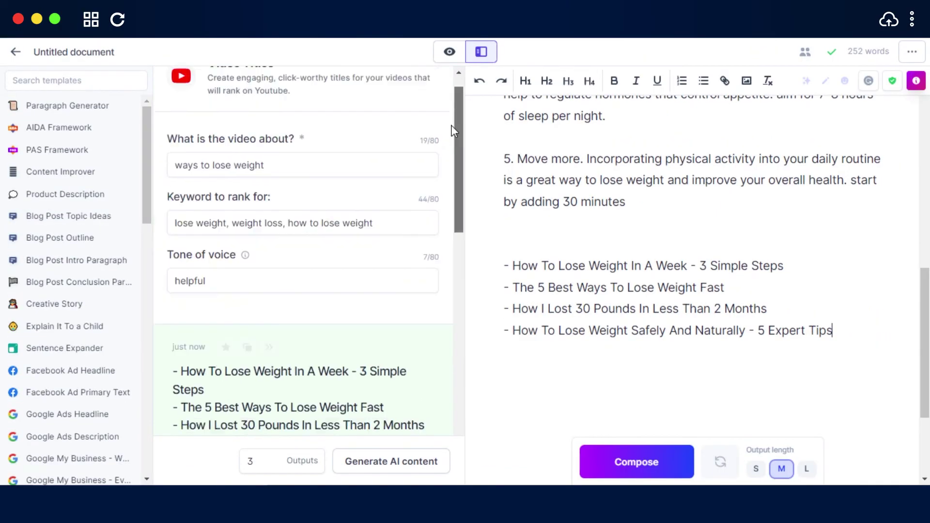
scroll(452, 130, "up", 1)
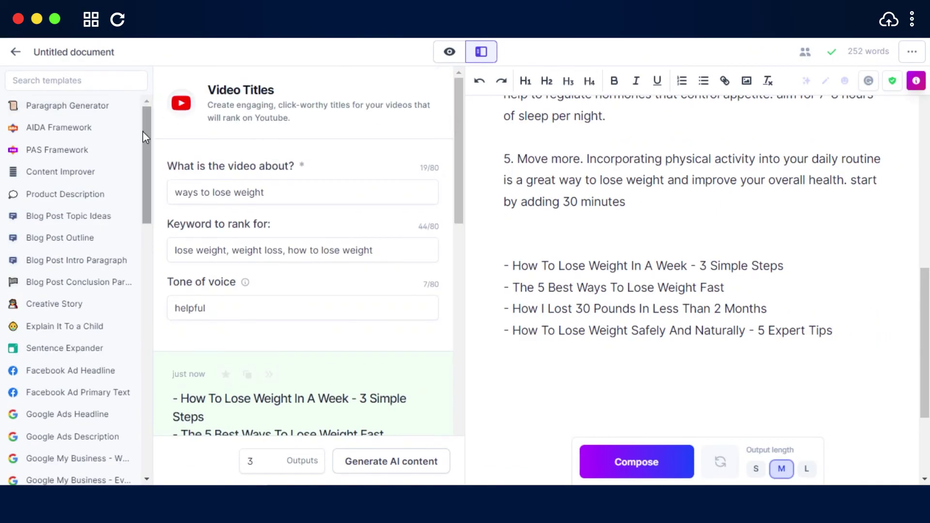
mouse_move(143, 131)
left_mouse_down()
mouse_move(146, 177)
mouse_move(144, 131)
left_mouse_up()
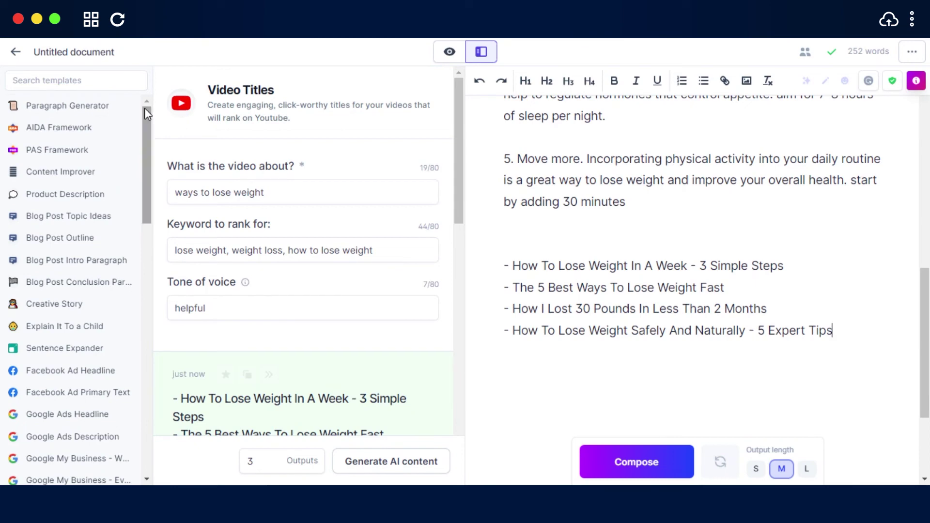